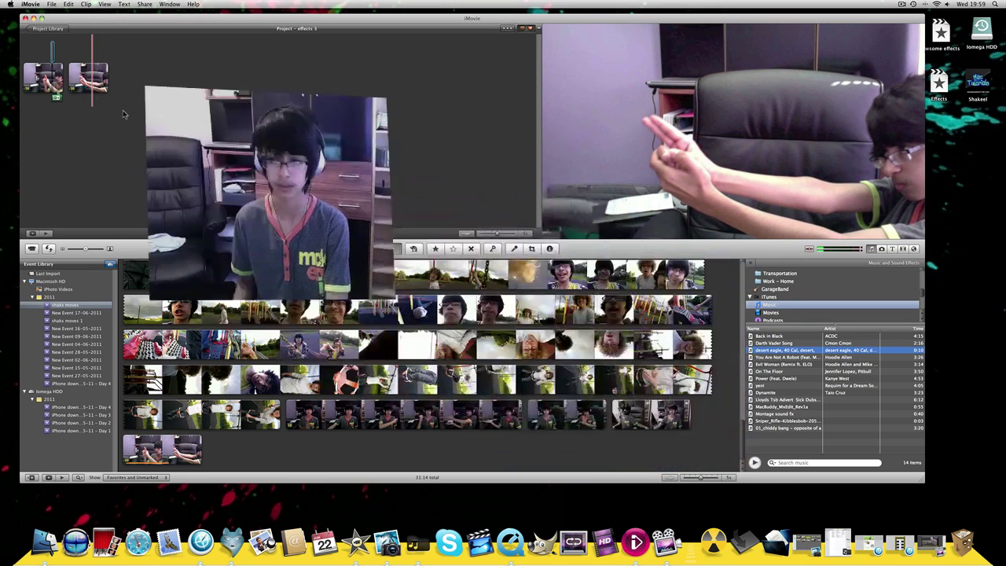
Step: Restore Safari's FootageCrate muzzle flash page and scroll to Machine Gun Muzzle Flash (Front, Pre Keyed)
left_click(900, 546)
left_click_drag(564, 295, 356, 9)
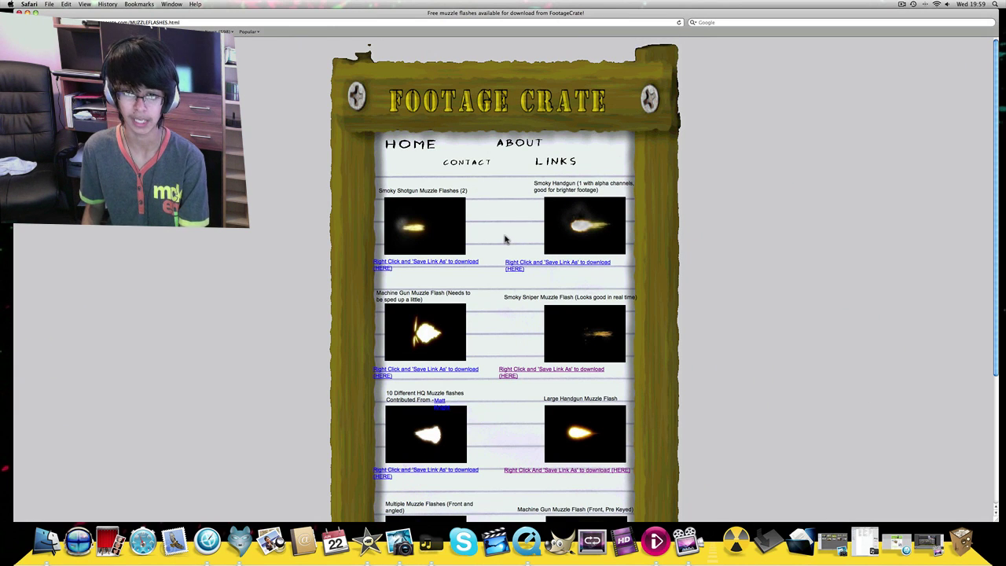
scroll(506, 240, "down", 3)
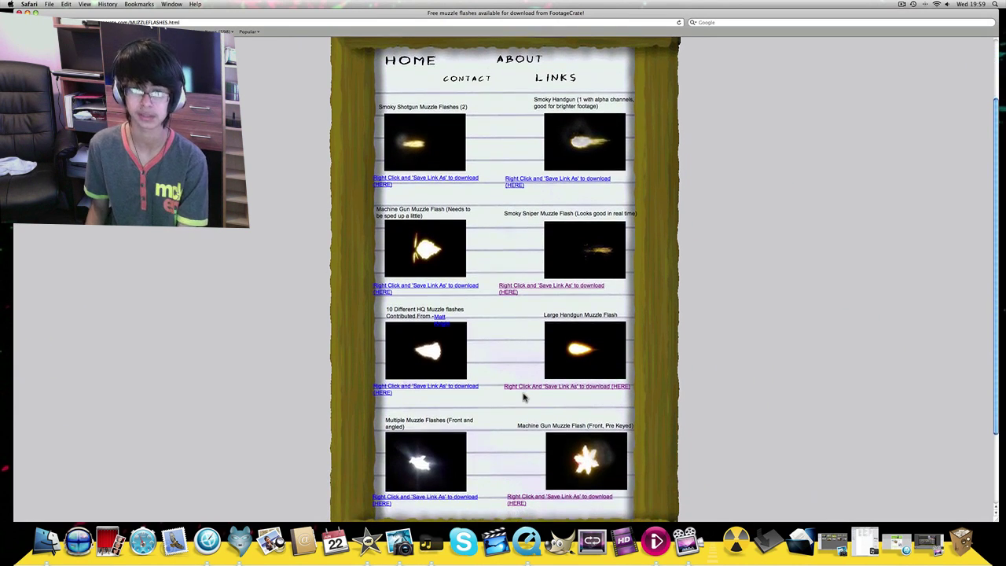
scroll(543, 464, "down", 2)
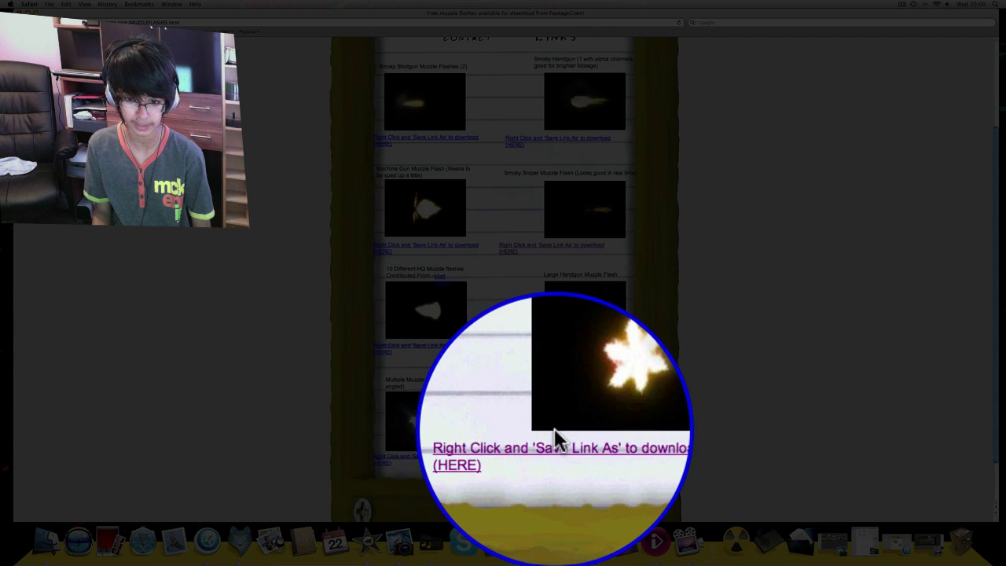
Step: Try saving the pre-keyed machine gun flash link to Downloads, then cancel, keeping the existing Machine_Gun_Front_PreKeyed_.mov
right_click(540, 437)
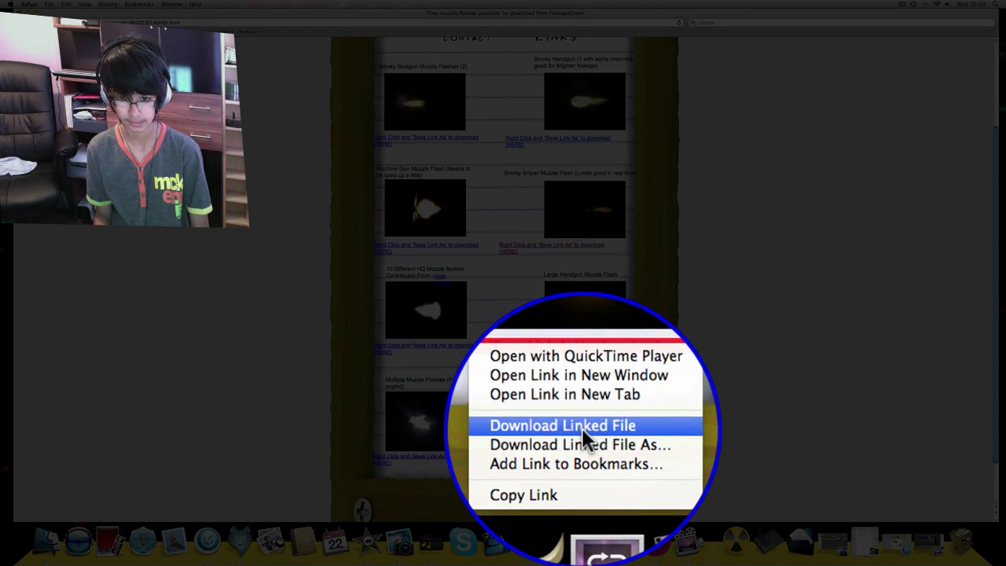
left_click(582, 429)
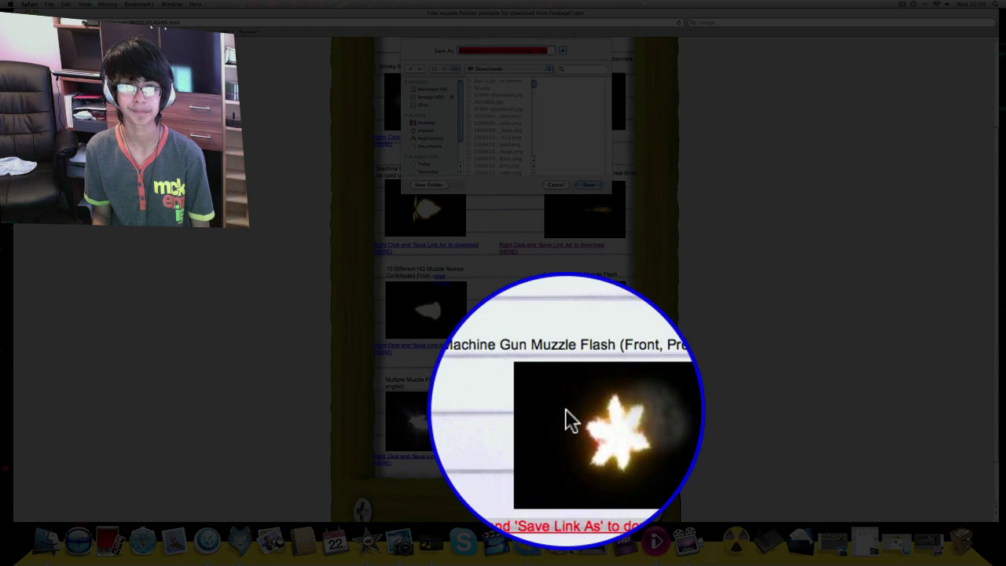
scroll(421, 131, "down", 2)
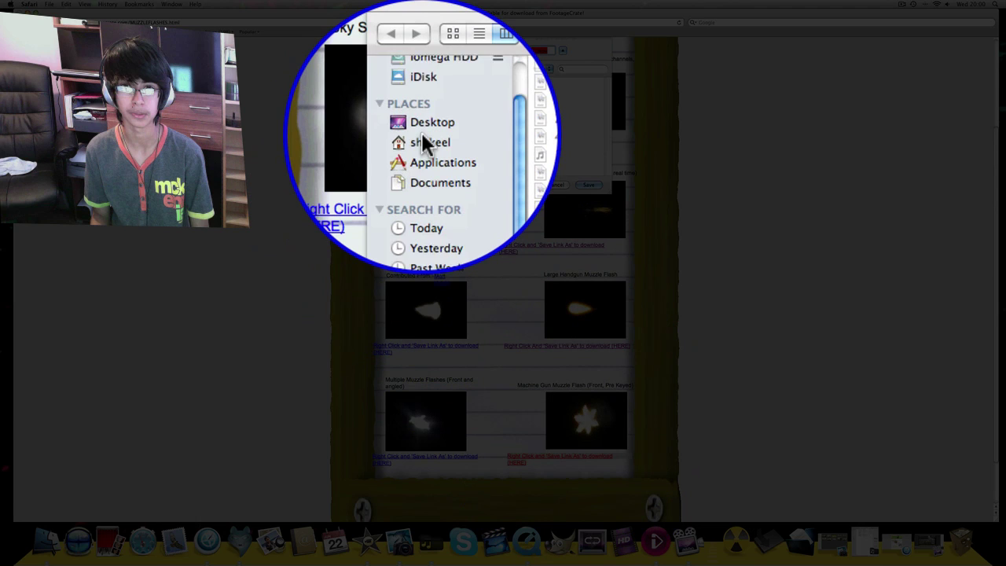
scroll(422, 141, "down", 1)
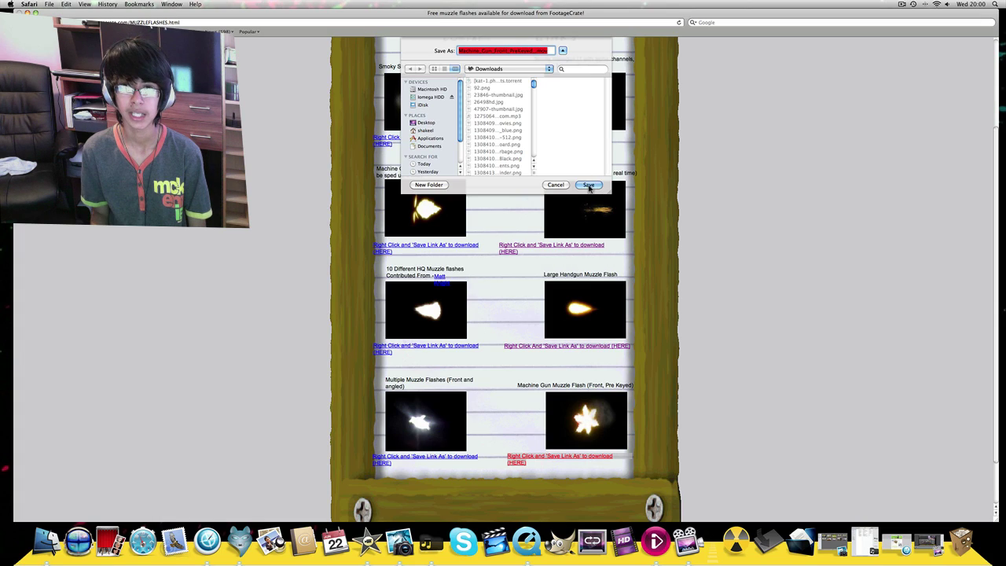
left_click(589, 186)
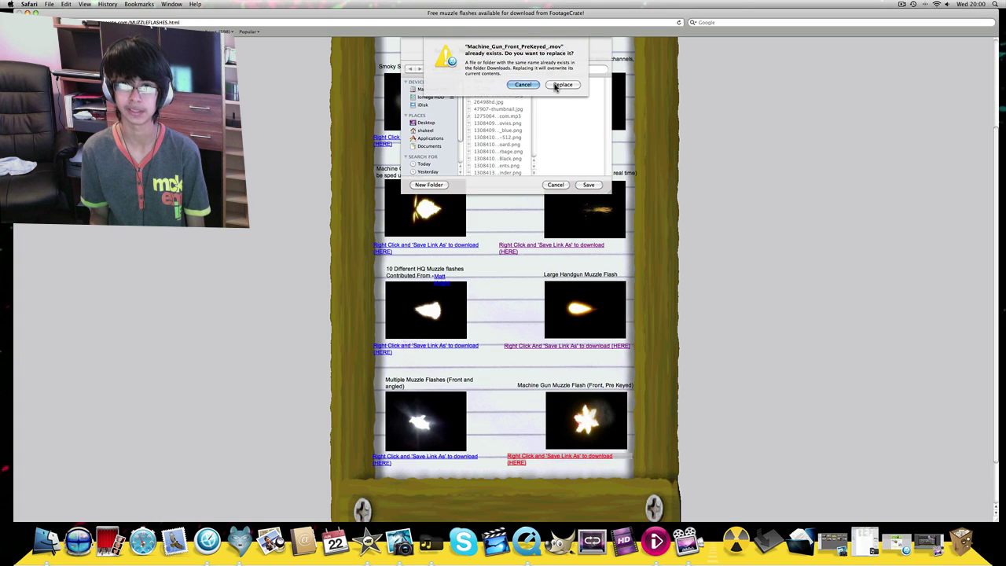
left_click(537, 85)
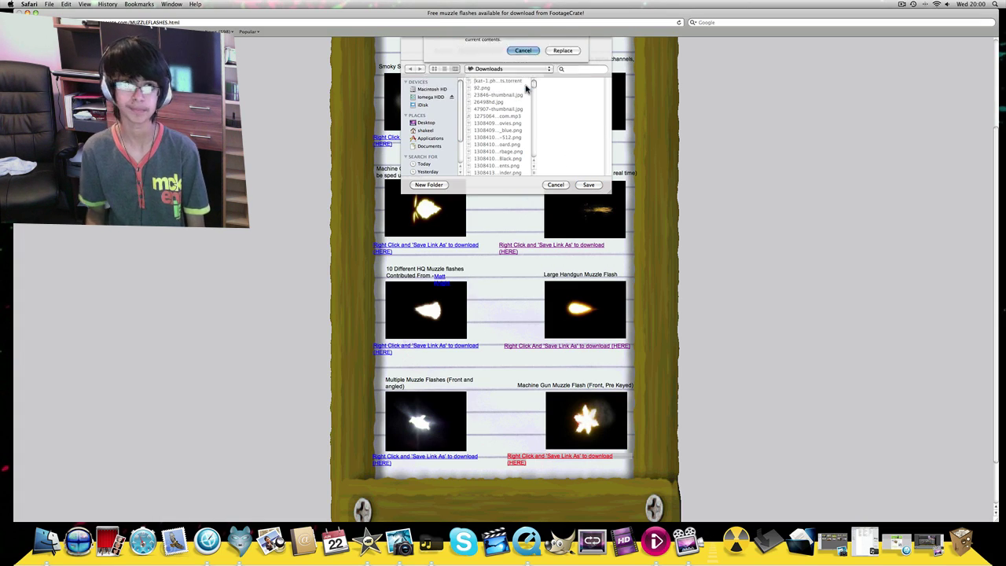
left_click(555, 185)
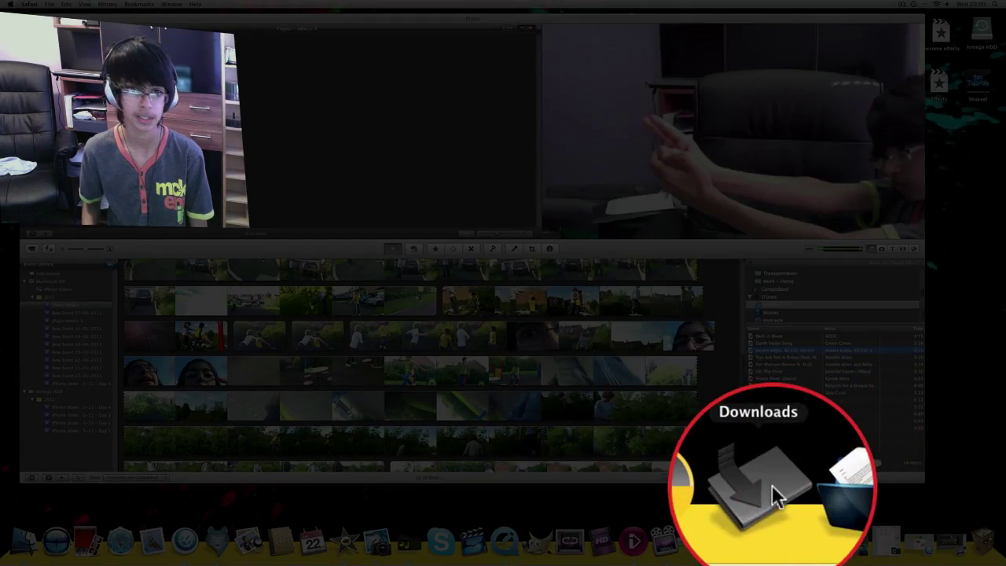
Step: Drag the Machine Gun Front PreKeyed file from the Downloads stack into iMovie's Event Library
left_click(774, 495)
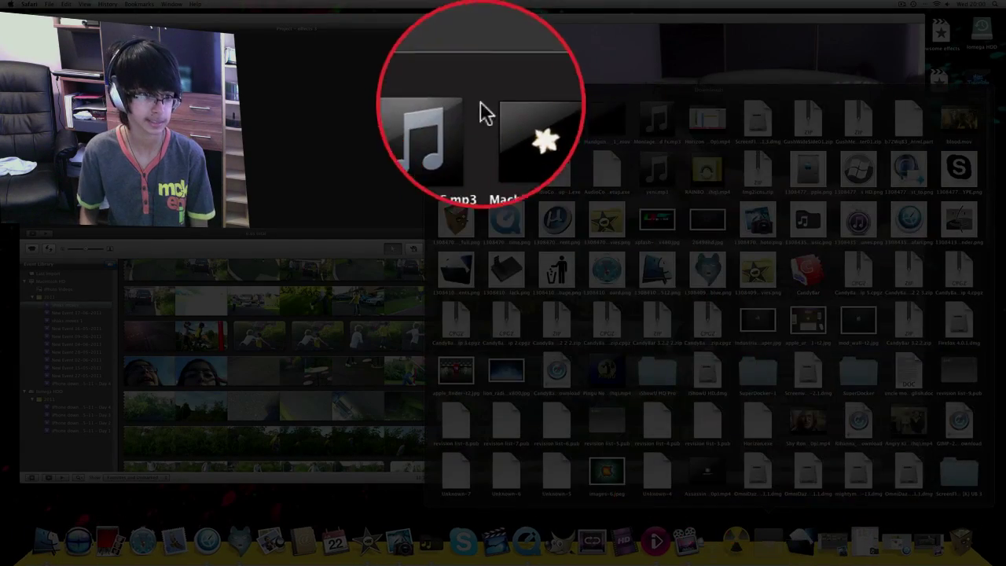
left_click_drag(517, 108, 301, 248)
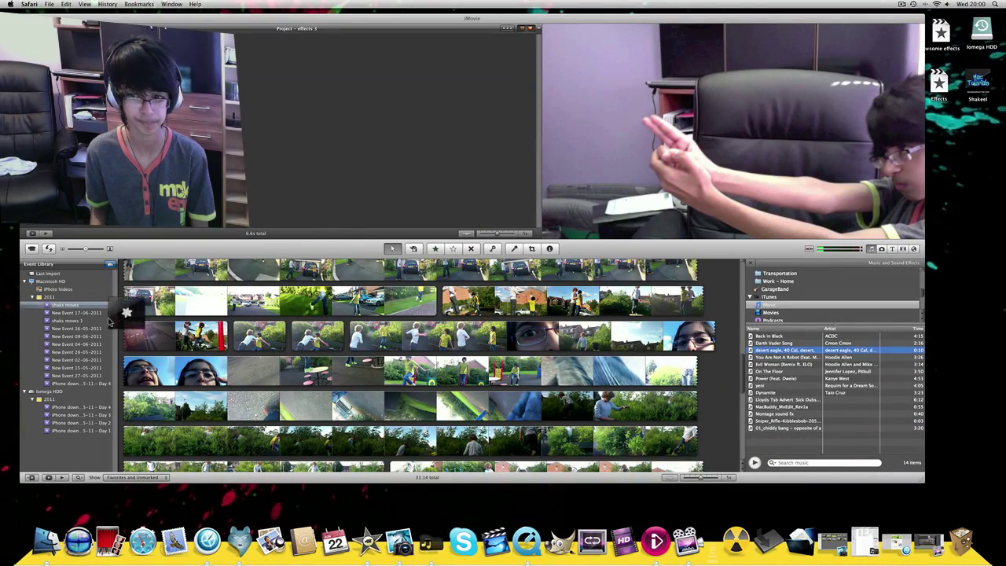
left_click_drag(110, 320, 65, 305)
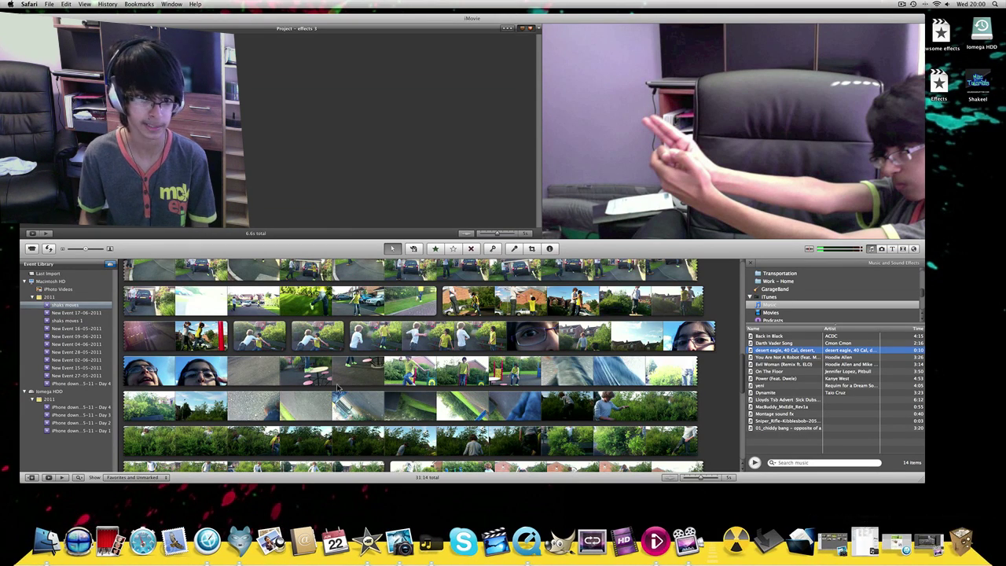
scroll(324, 333, "up", 3)
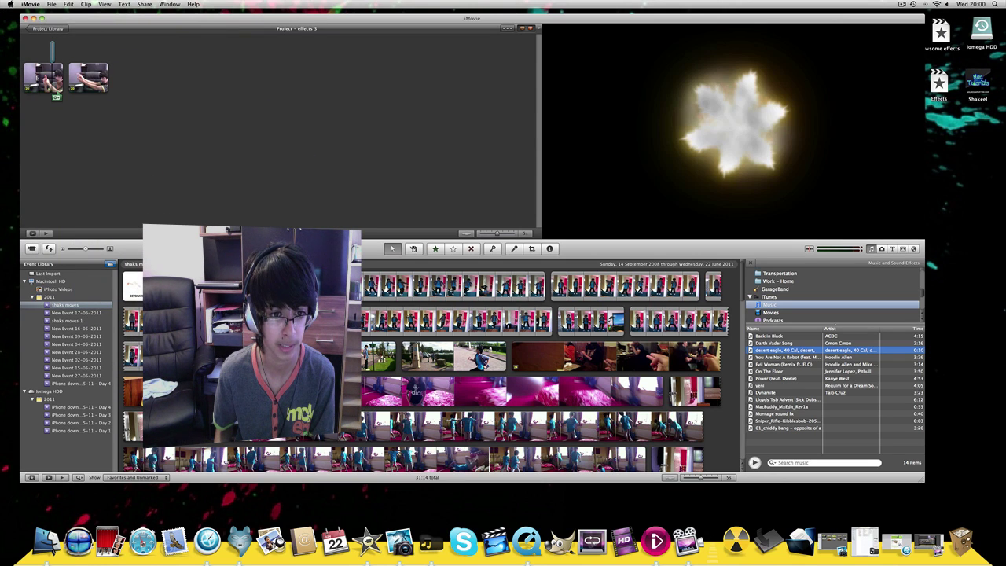
Step: Select part of the flash clip, then enable Show Advanced Tools in iMovie's General preferences
left_click(251, 338)
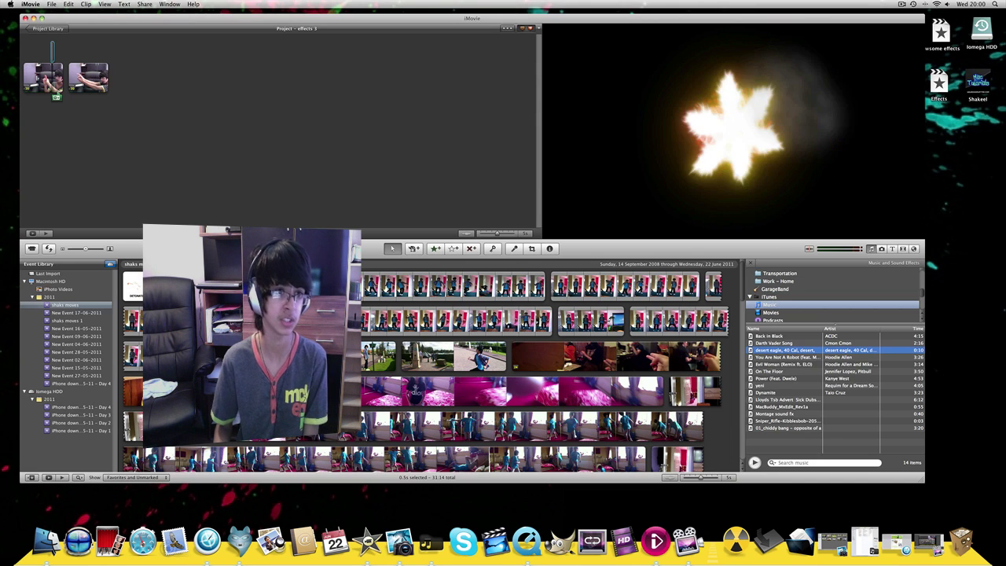
left_click_drag(92, 79, 112, 181)
left_click(29, 4)
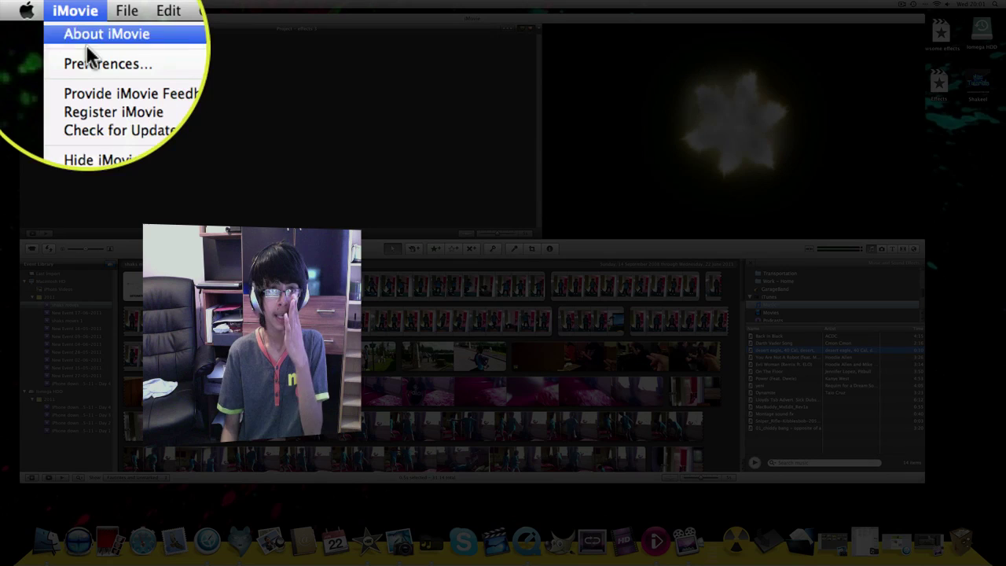
left_click(40, 27)
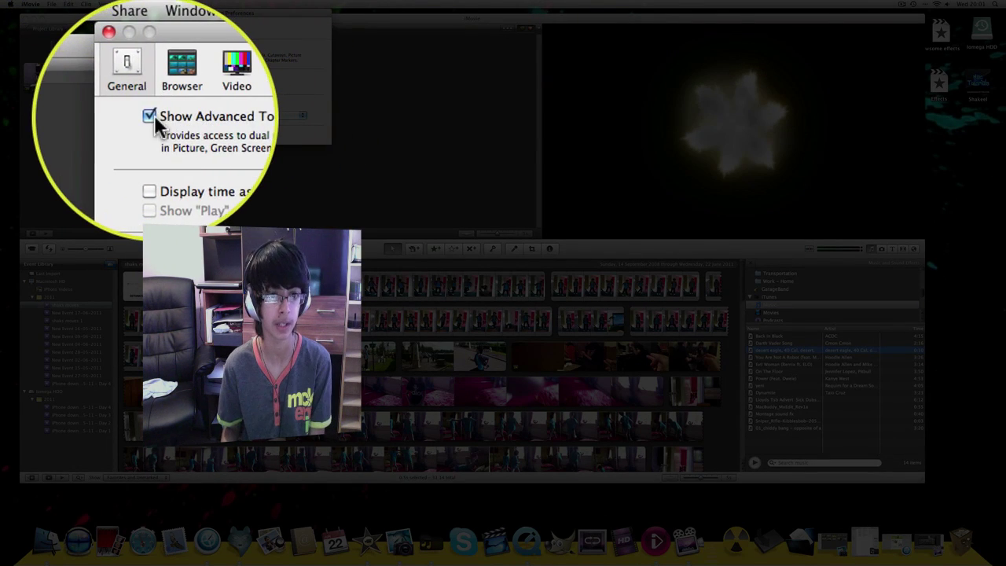
left_click(139, 31)
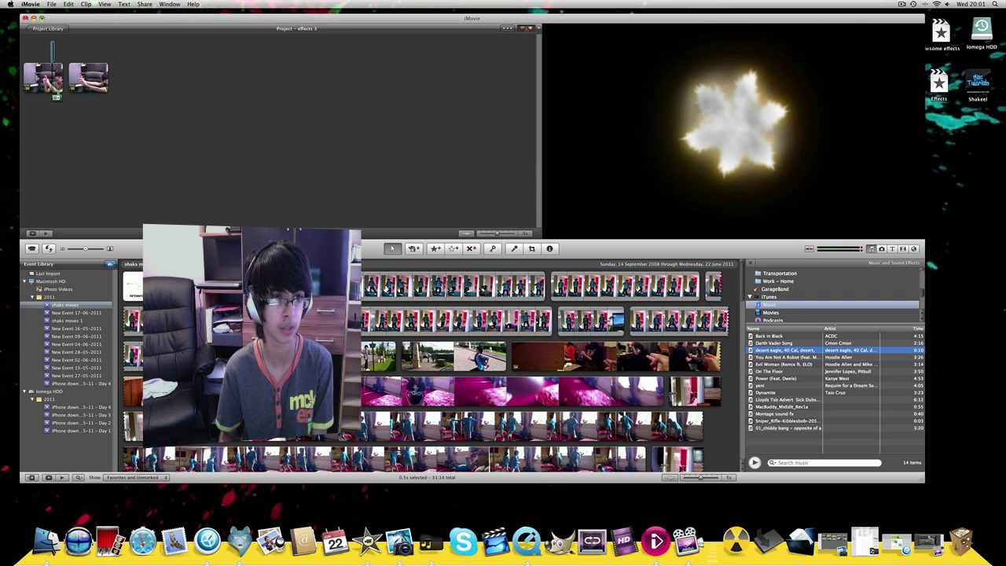
Step: Add the flash as a picture-in-picture on the second clip, move it to the fingertips, and preview
mouse_move(88, 79)
left_mouse_down()
mouse_move(55, 75)
mouse_move(88, 84)
left_mouse_up()
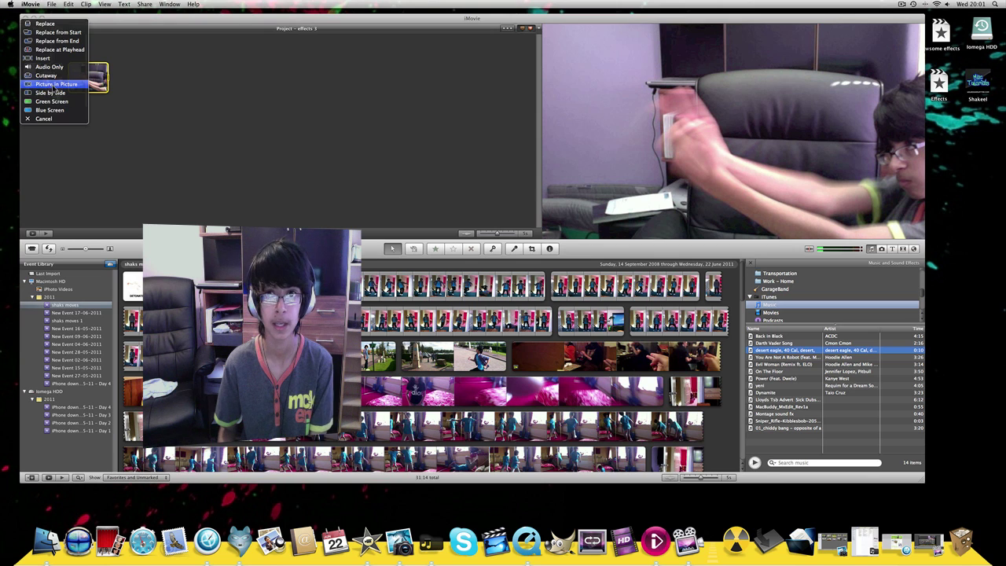
left_click(53, 90)
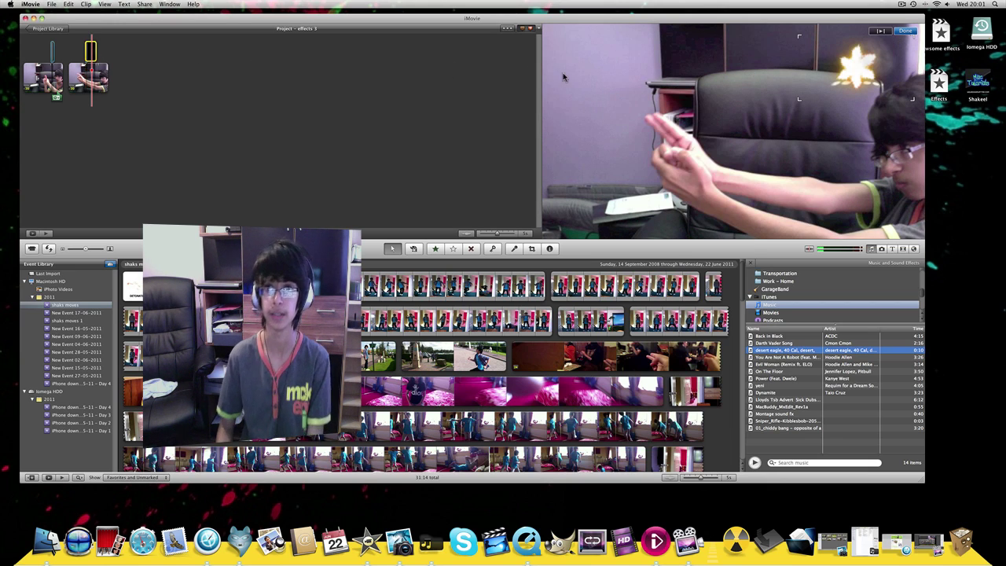
left_click_drag(857, 63, 619, 122)
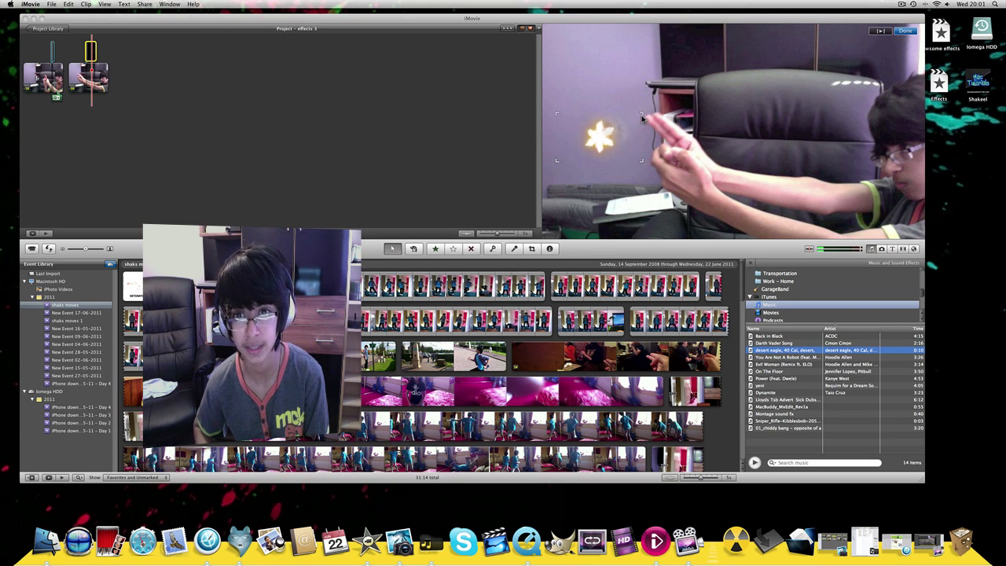
left_click_drag(631, 126, 615, 136)
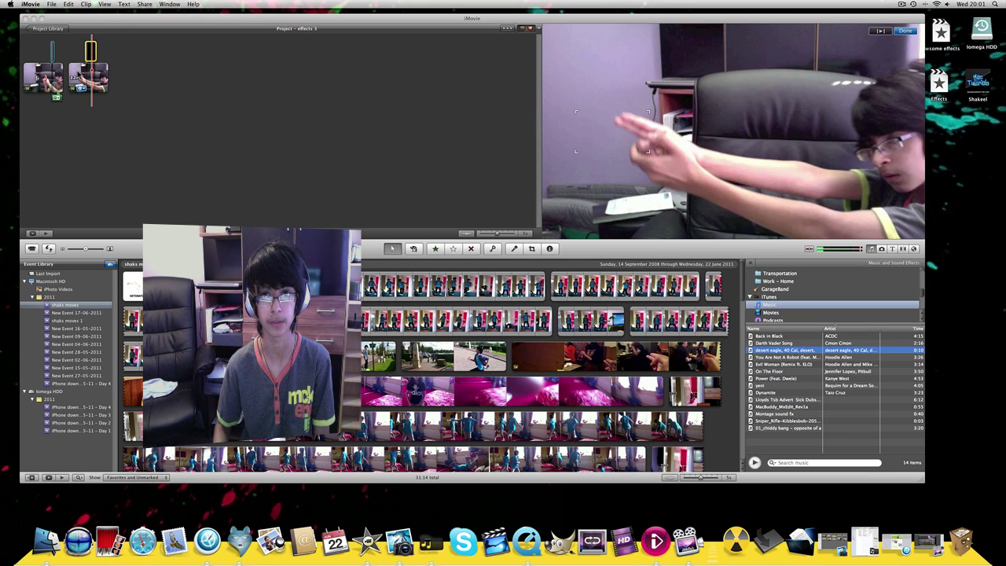
left_click(89, 75)
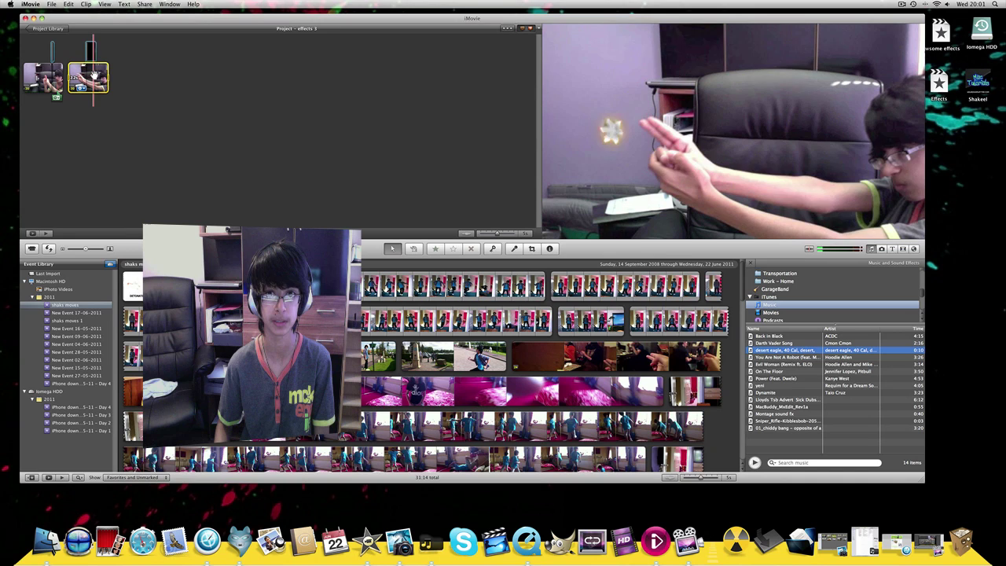
key("space")
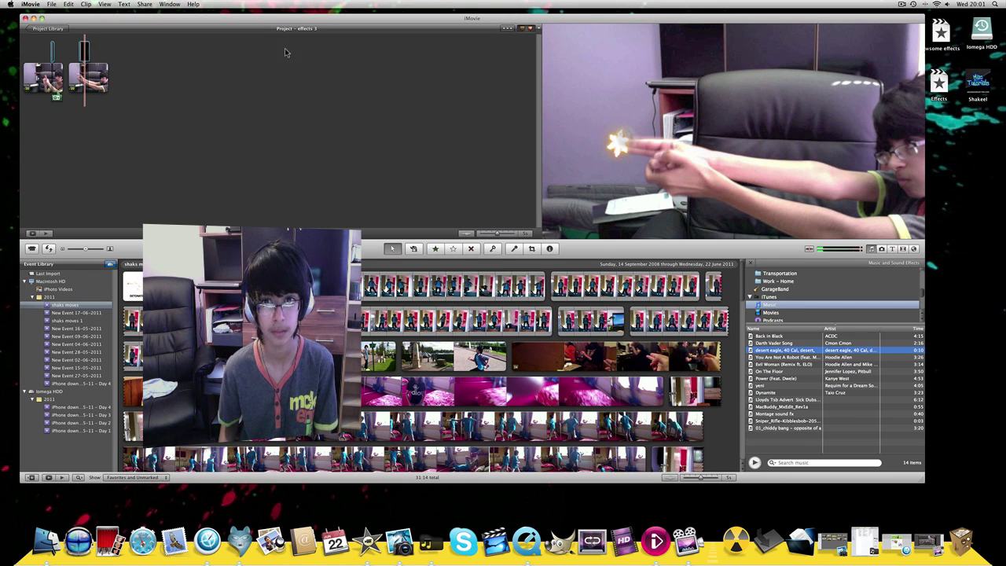
Step: Set the muzzle flash clip's duration to 0.2s in the Inspector and play the project
double_click(84, 51)
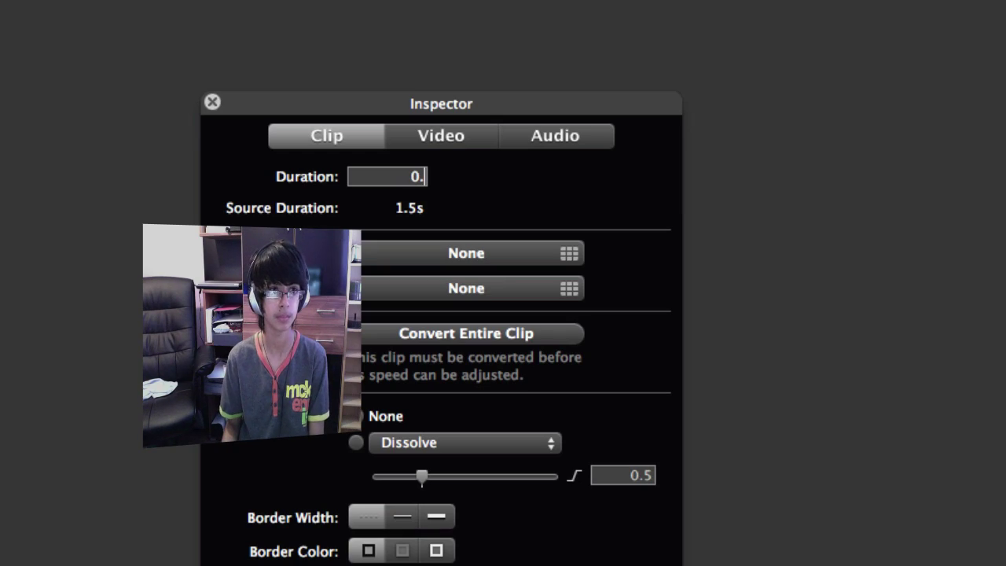
type("3s")
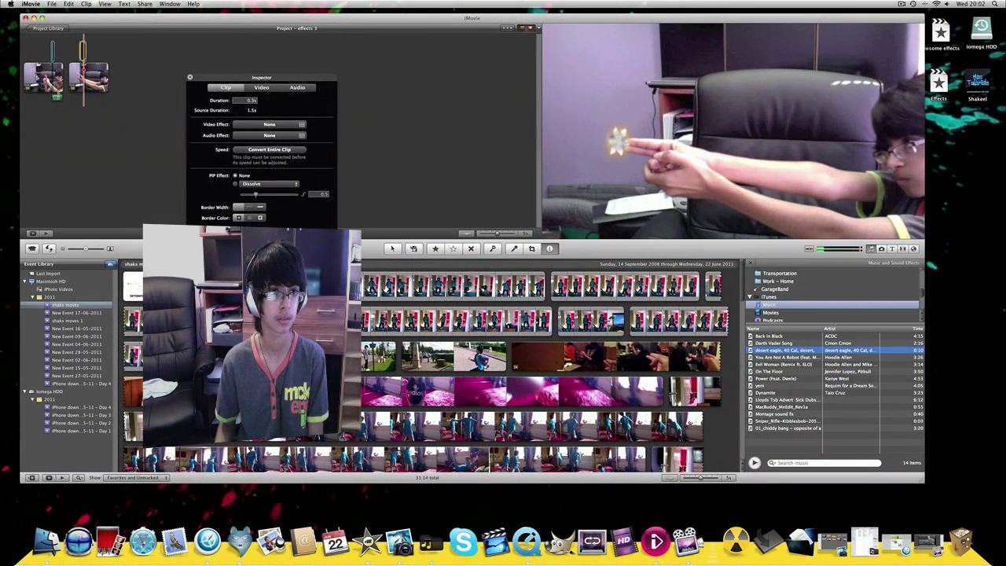
key("Return")
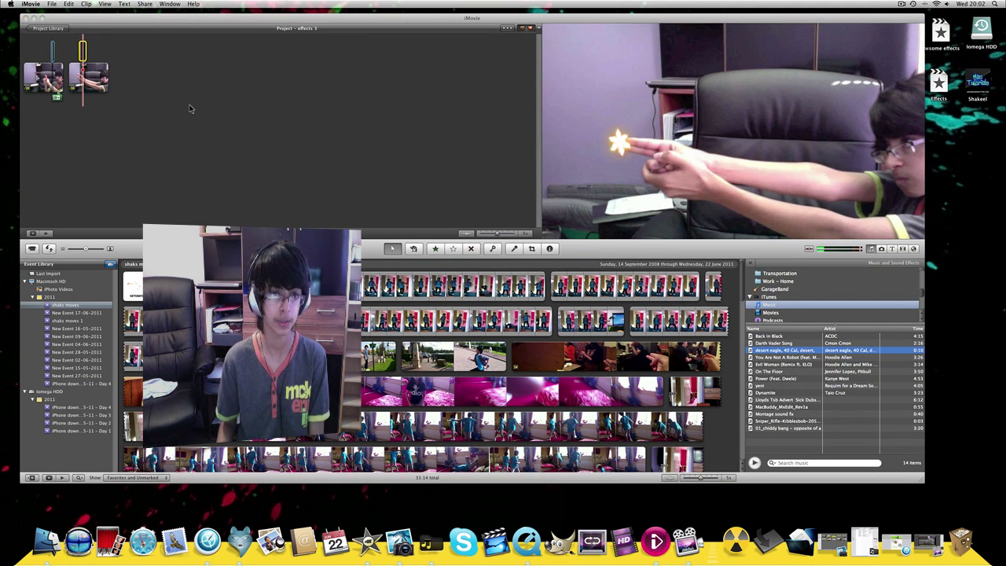
key("i")
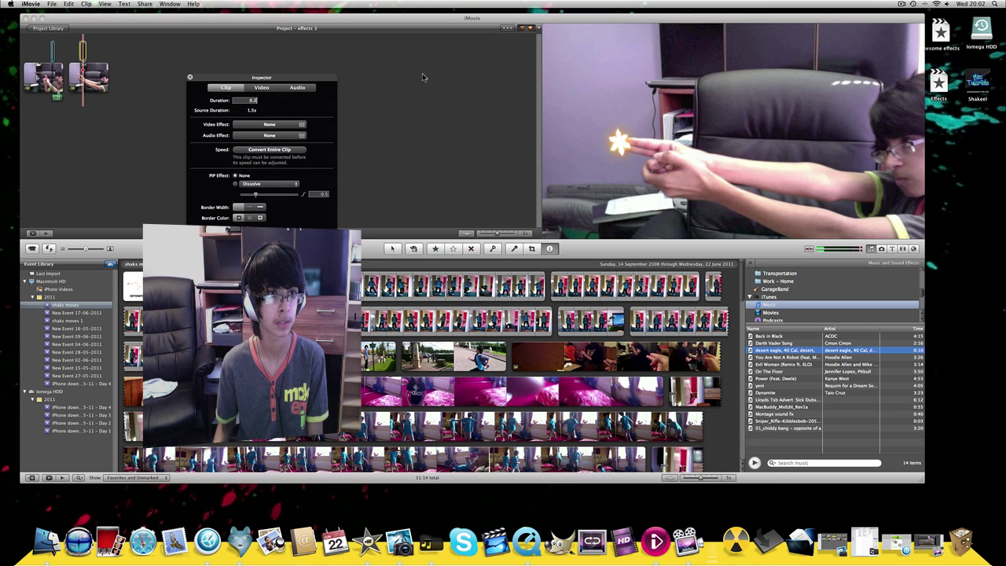
type("0.2")
key("Return")
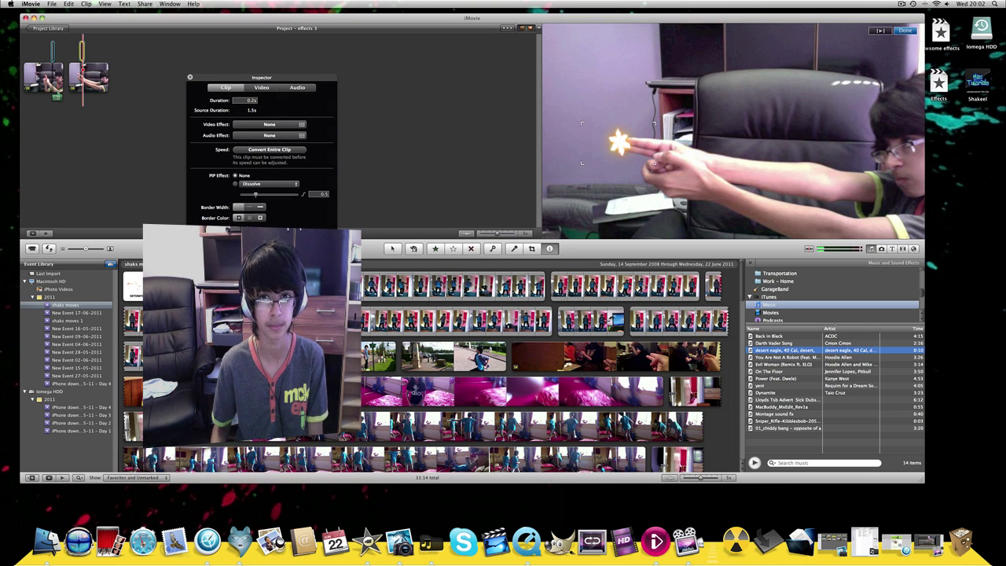
key("i")
key("space")
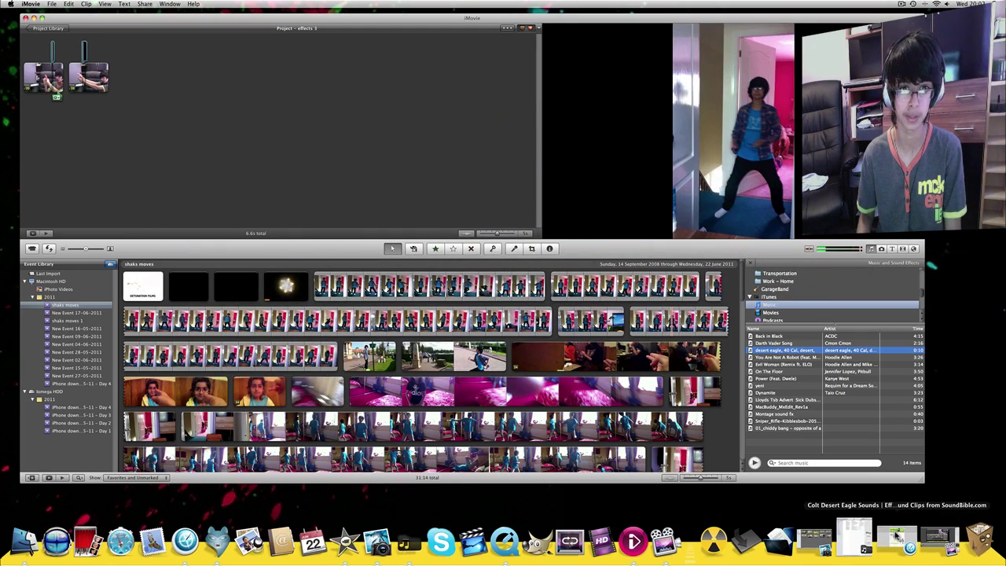
Step: Restore Safari's SoundBible Colt Desert Eagle Sound page to the top and raise the volume twice
left_click(897, 541)
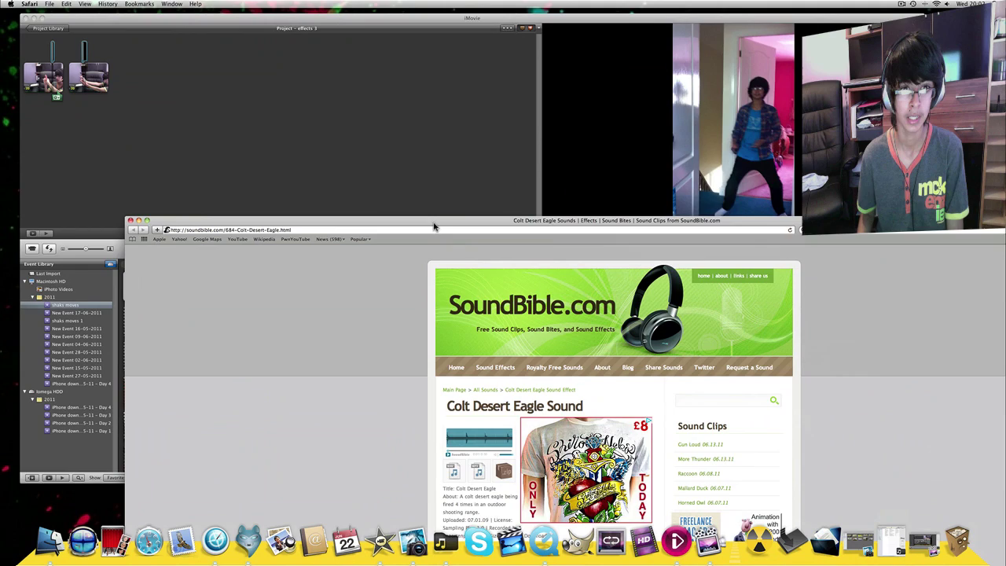
left_click_drag(433, 227, 295, 12)
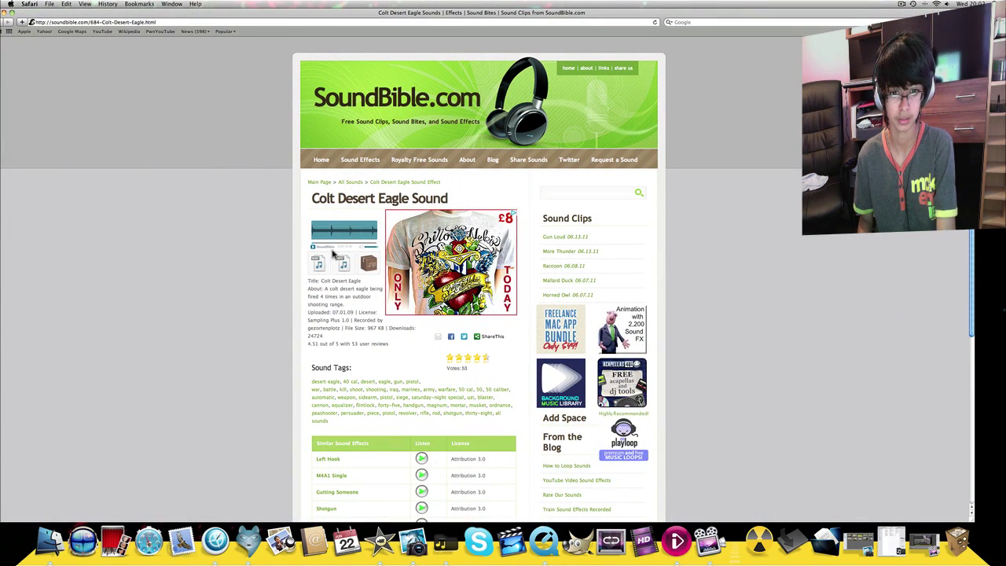
key("XF86AudioRaiseVolume")
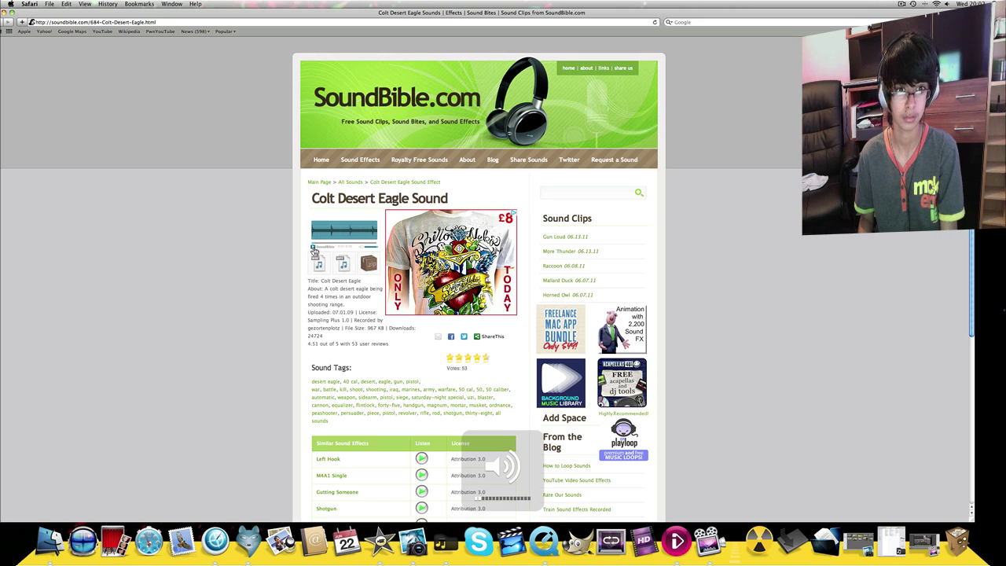
key("XF86AudioRaiseVolume")
key("XF86AudioRaiseVolume")
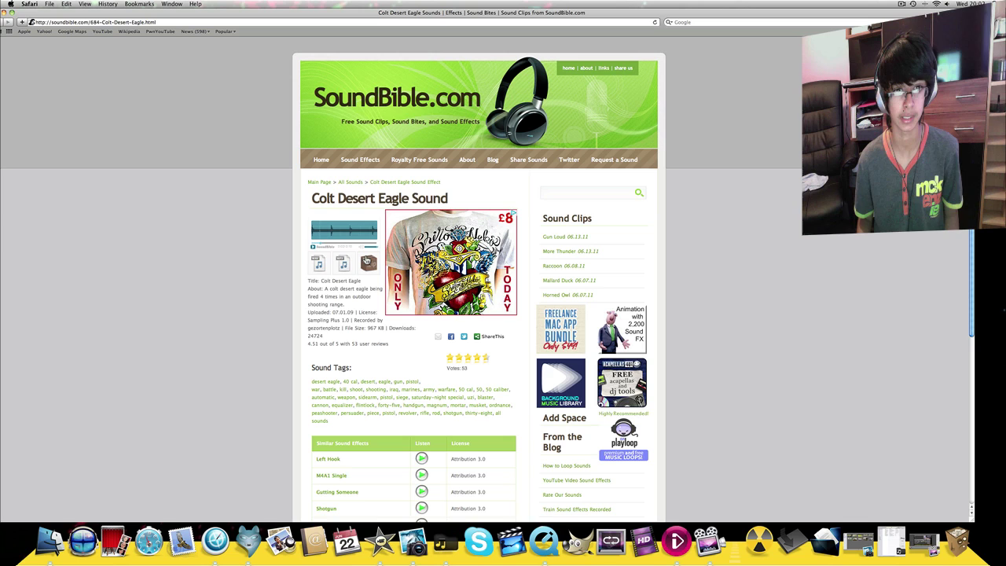
Step: Download the Colt Desert Eagle sound as MP3 and check it in the Downloads stack
left_click(343, 265)
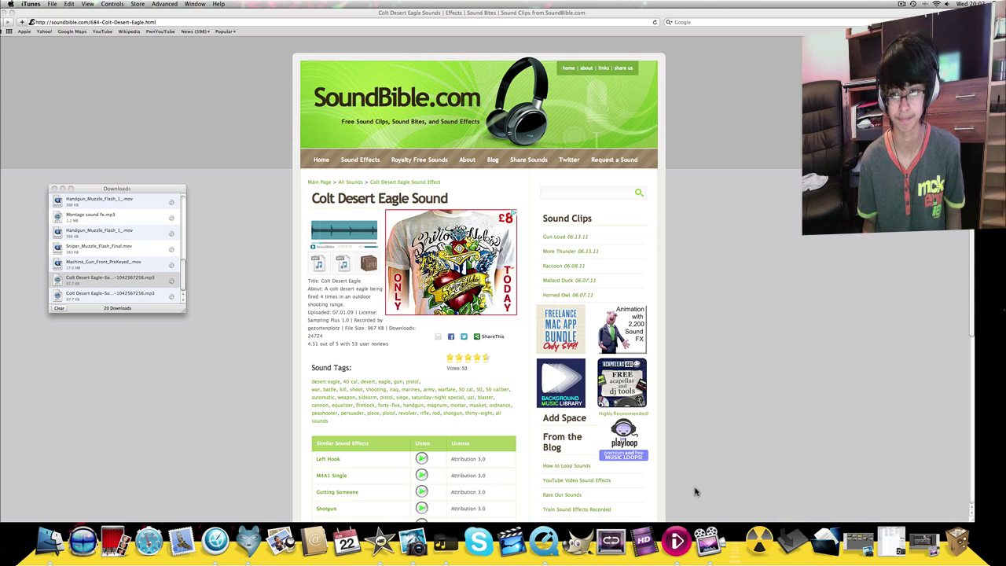
left_click(790, 536)
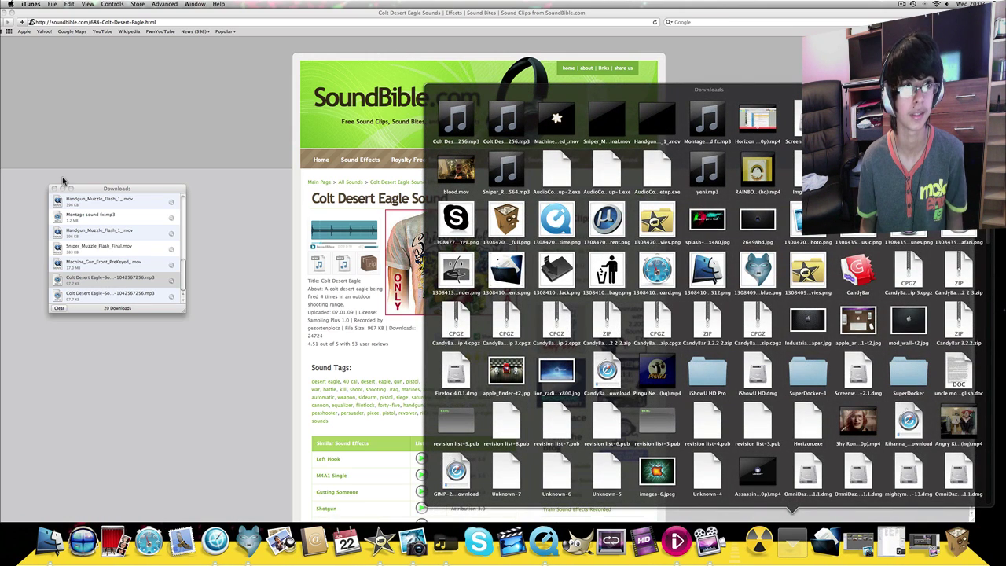
left_click(53, 191)
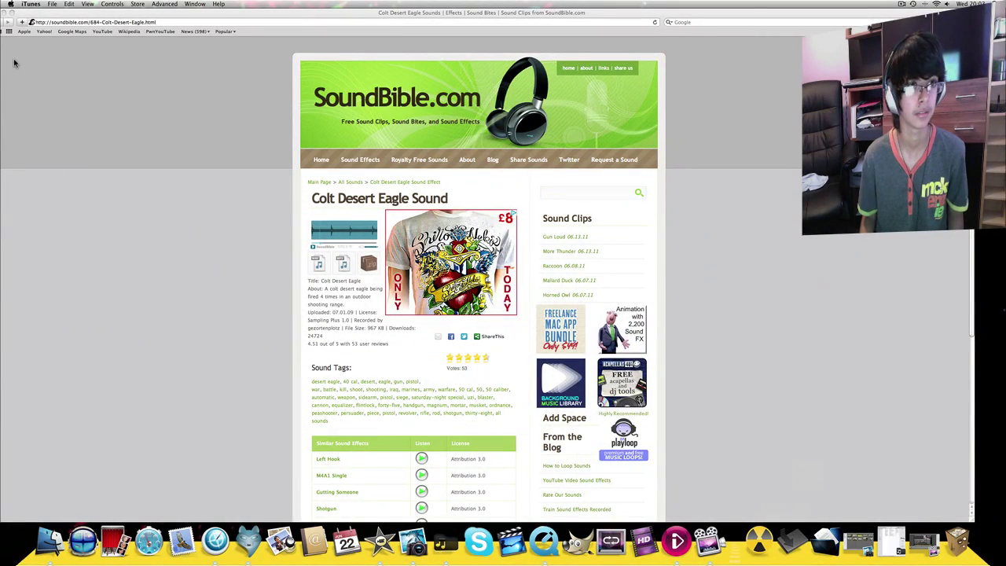
mouse_move(29, 20)
left_mouse_down()
mouse_move(69, 19)
mouse_move(45, 26)
left_mouse_up()
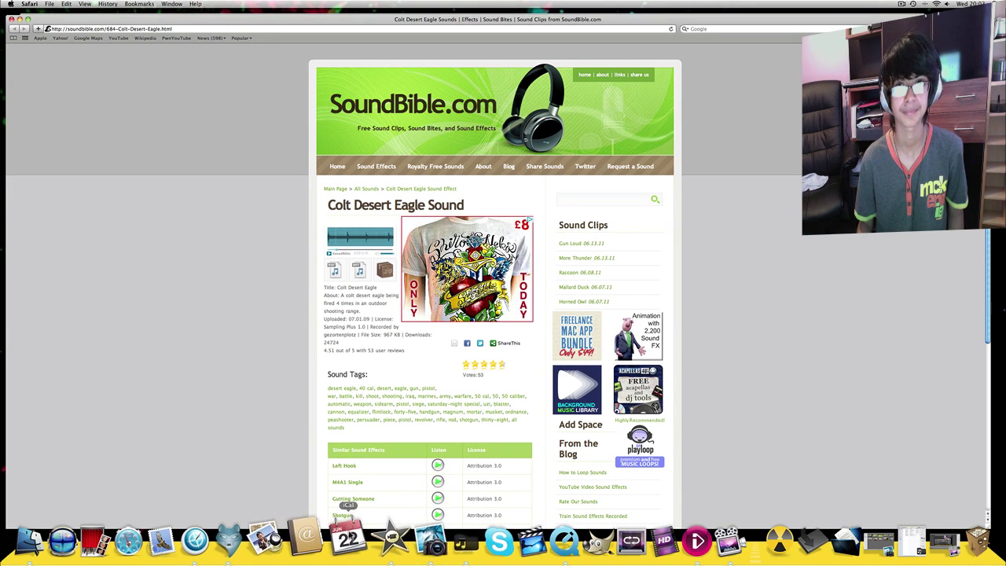
Step: Check the iTunes library, close the SoundBible Safari window, and bring iMovie forward
left_click(448, 541)
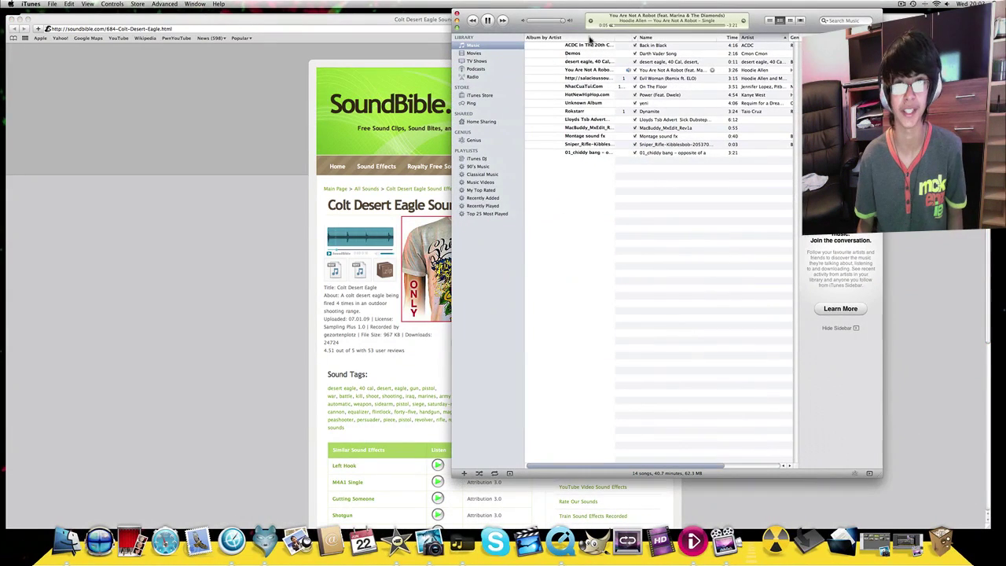
left_click(457, 15)
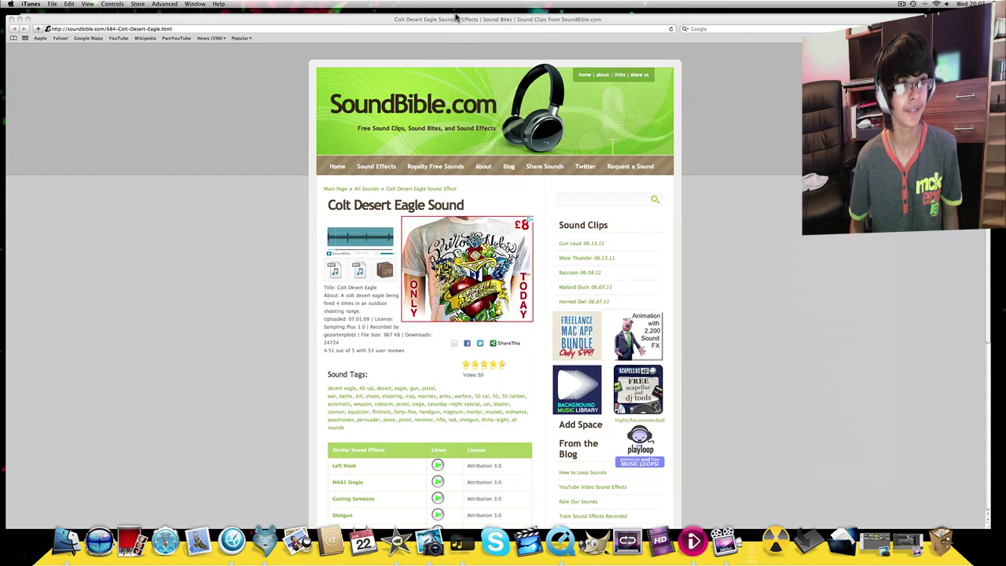
left_click(10, 20)
left_click_drag(256, 26, 251, 22)
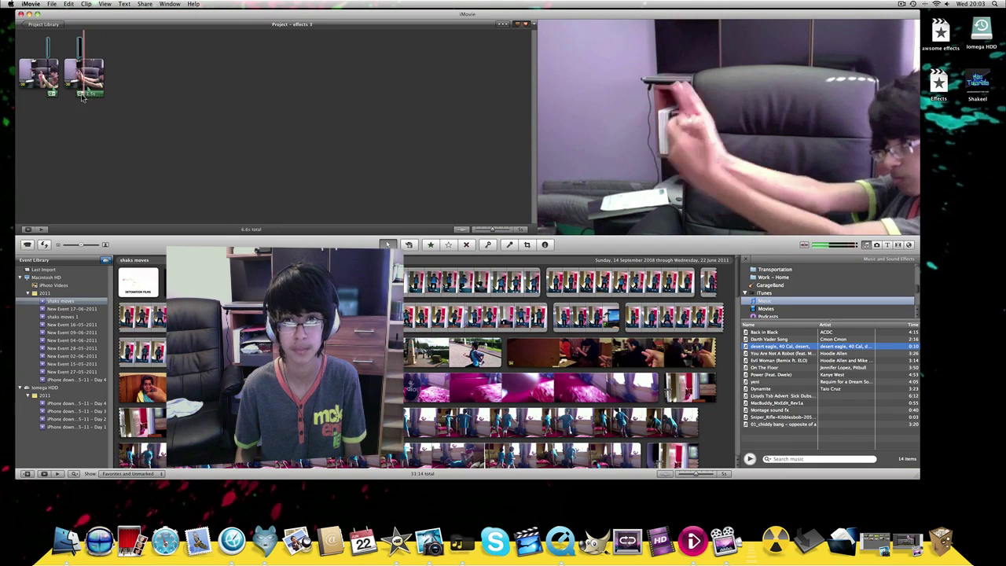
key("space")
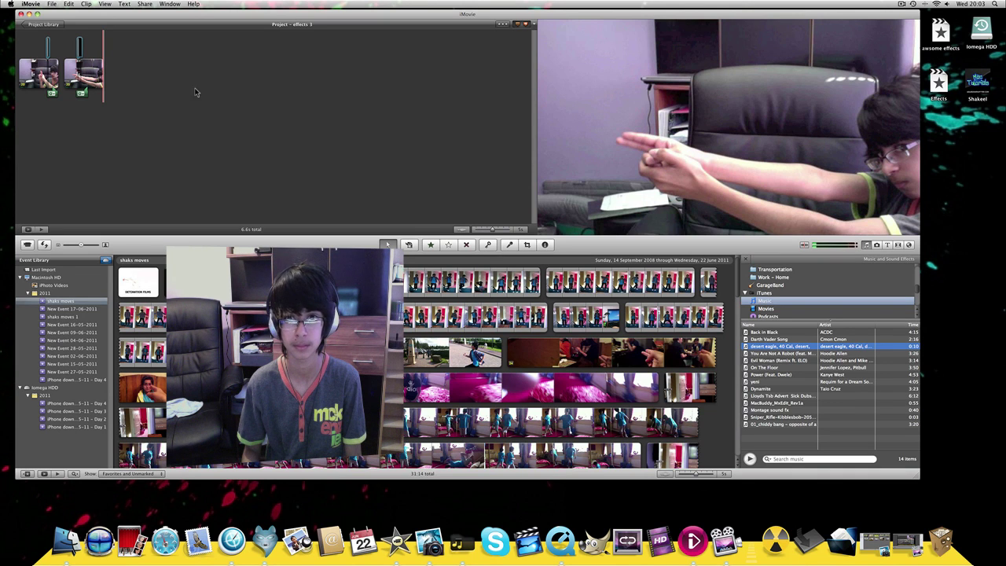
key("space")
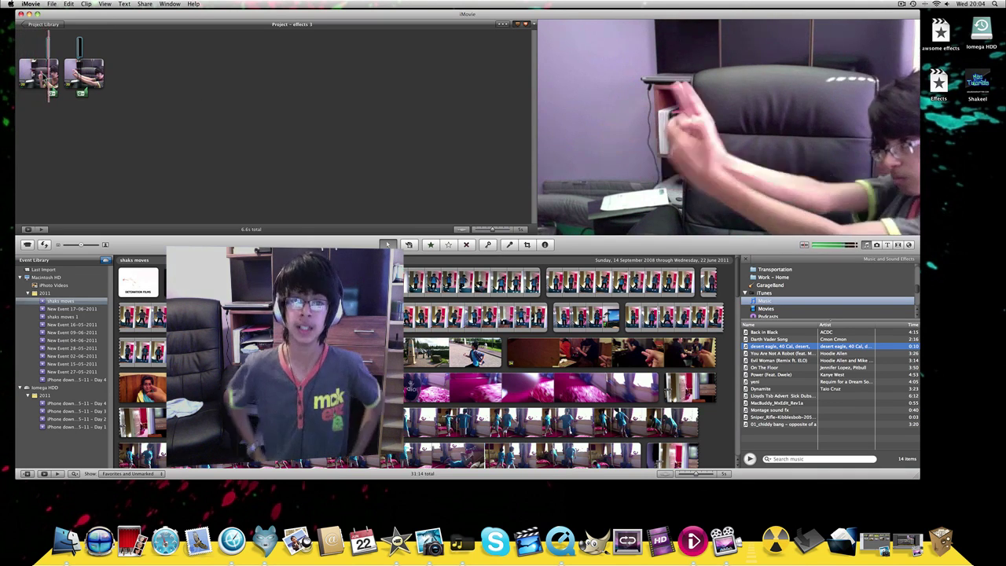